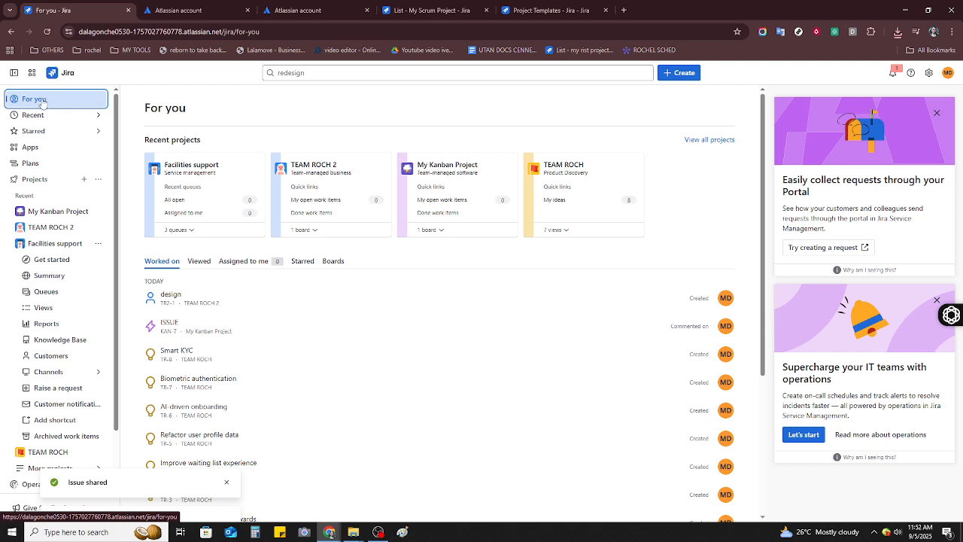
# - Open the My Kanban Project board
pyautogui.click(947, 73)
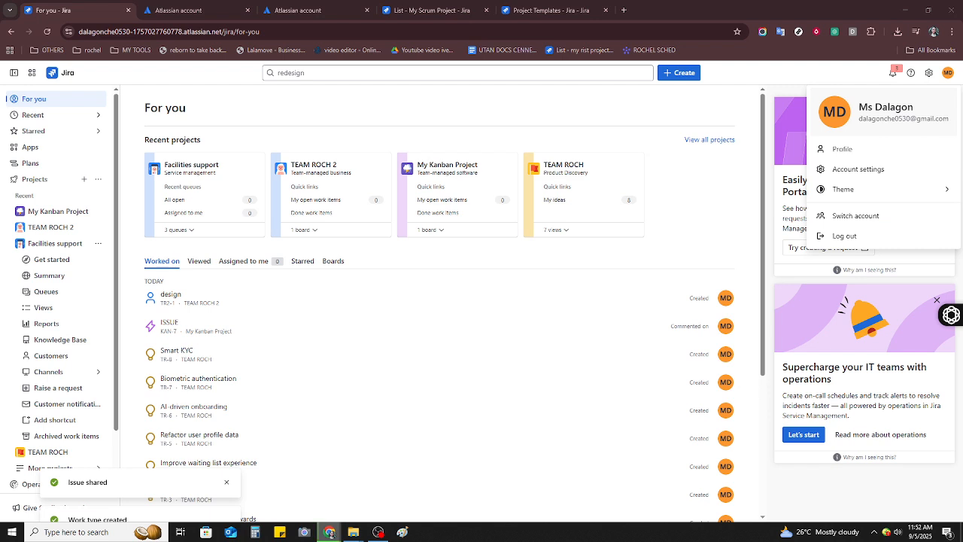
pyautogui.click(56, 213)
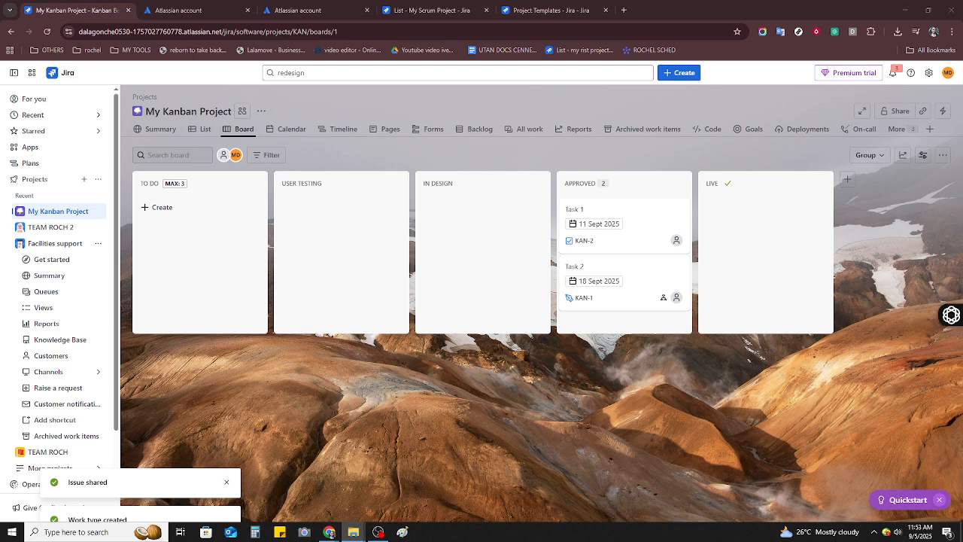
# - Create a work item named "task 1" in the TO DO column
pyautogui.click(166, 212)
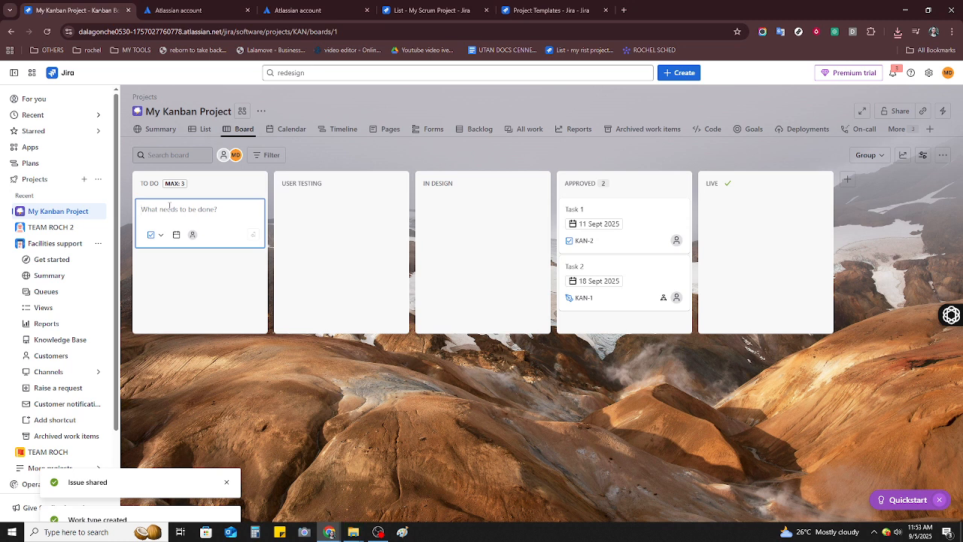
pyautogui.write('task')
pyautogui.press('BackSpace')
pyautogui.write('k 1')
pyautogui.click(212, 293)
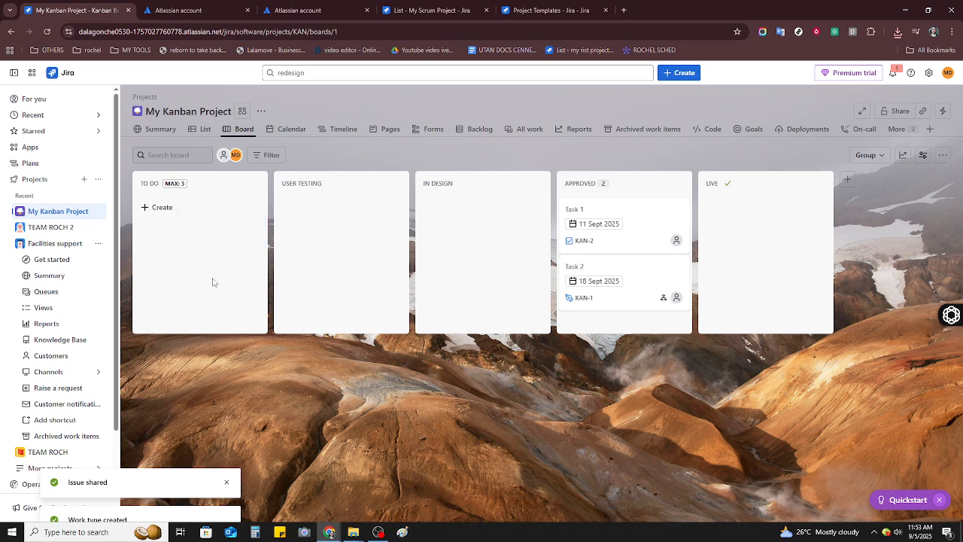
pyautogui.click(171, 215)
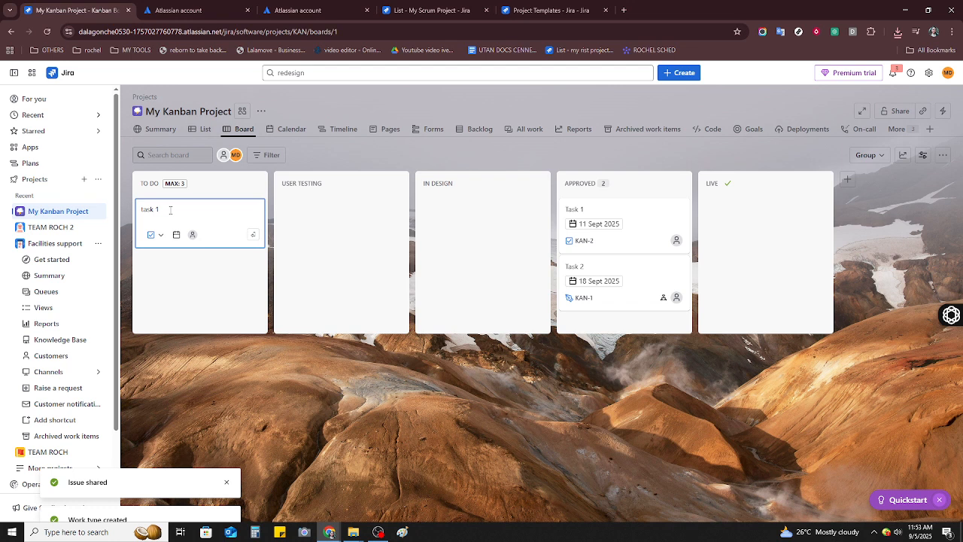
pyautogui.click(254, 235)
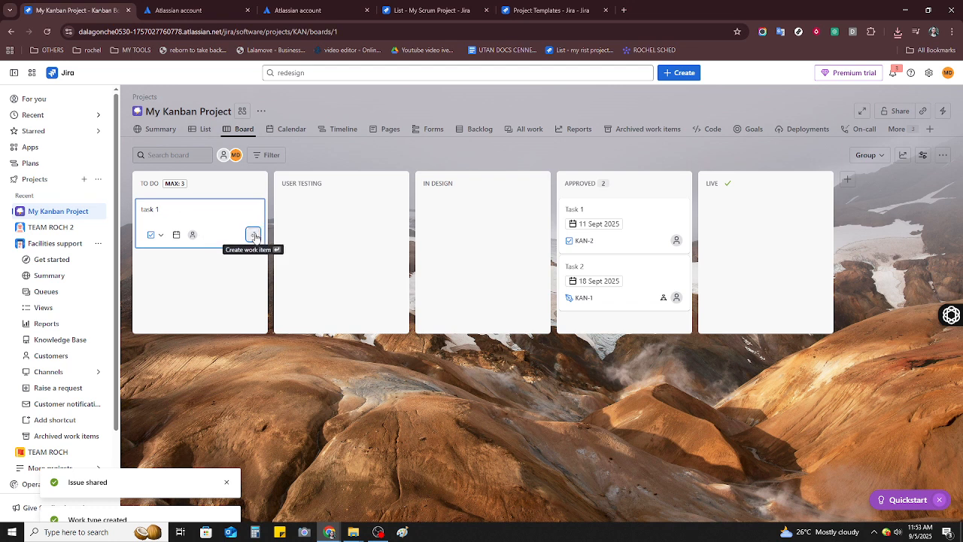
pyautogui.click(253, 236)
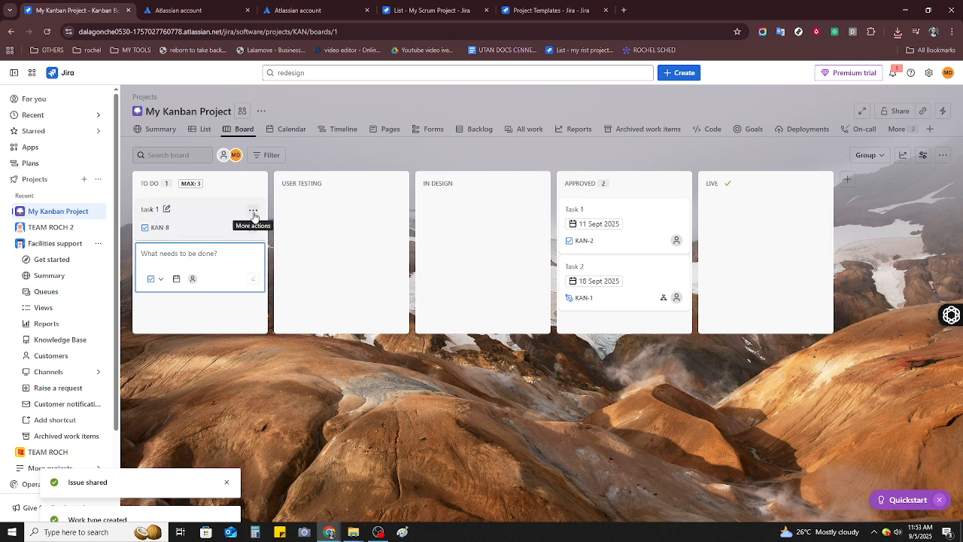
pyautogui.click(253, 212)
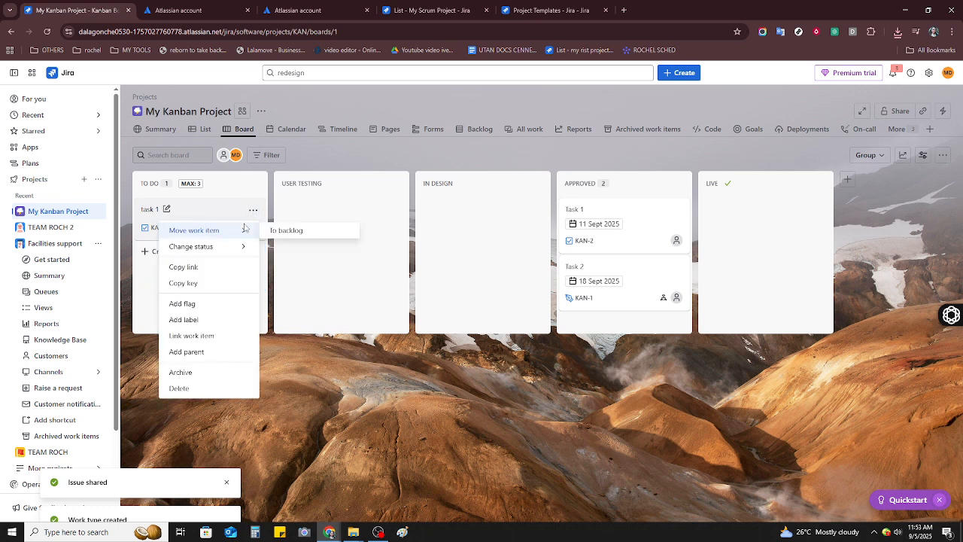
pyautogui.moveTo(237, 242)
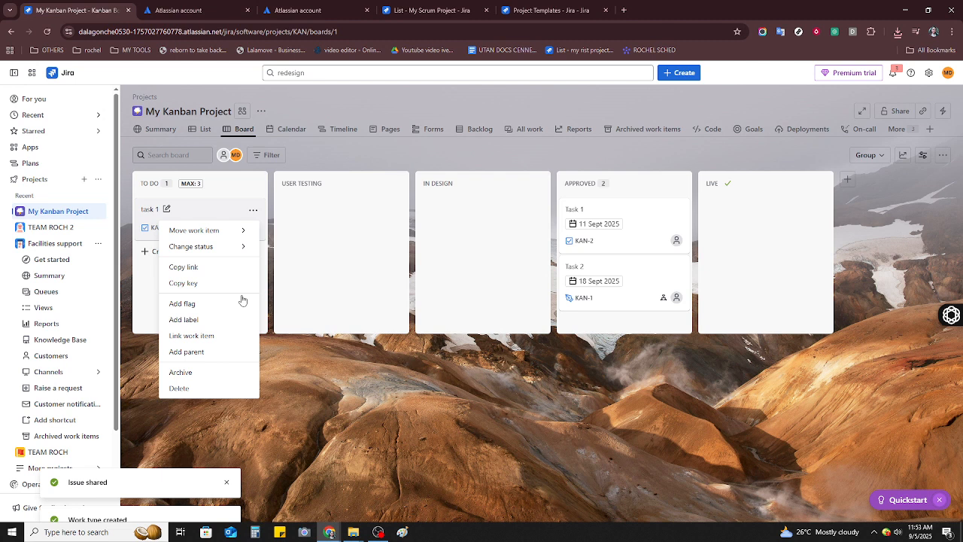
pyautogui.click(332, 272)
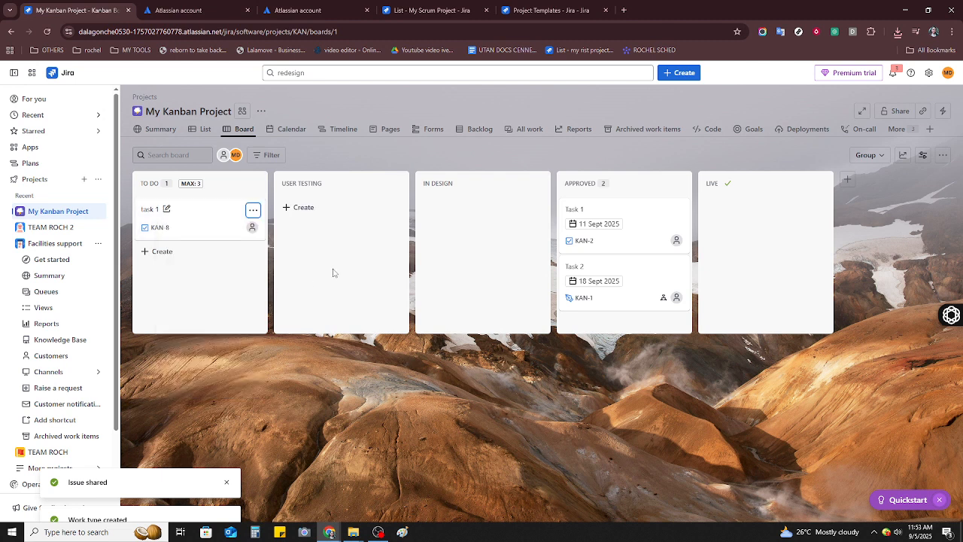
# - Create a work item named "marketing" in the USER TESTING column
pyautogui.click(304, 209)
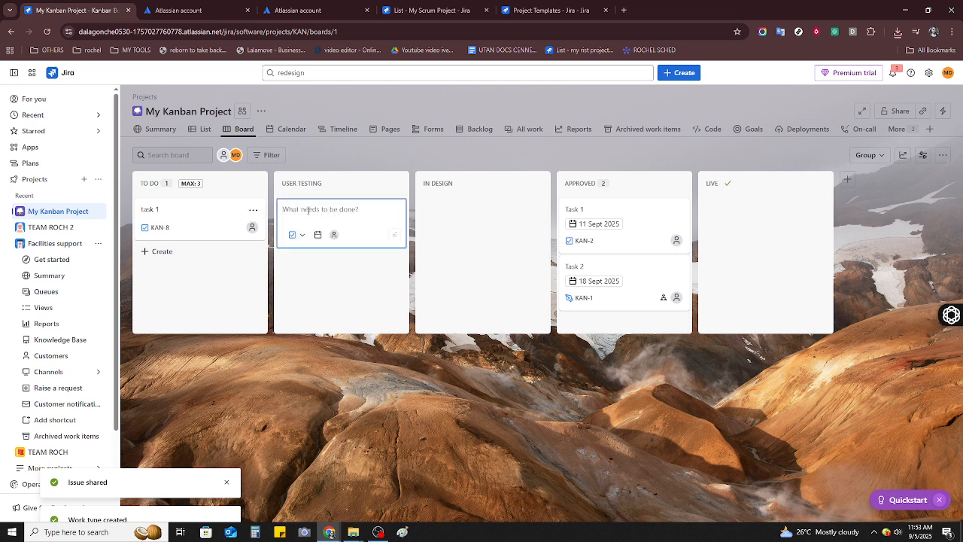
pyautogui.write('desg')
pyautogui.press('BackSpace')
pyautogui.press('BackSpace')
pyautogui.press('BackSpace')
pyautogui.write('marketing')
pyautogui.click(336, 286)
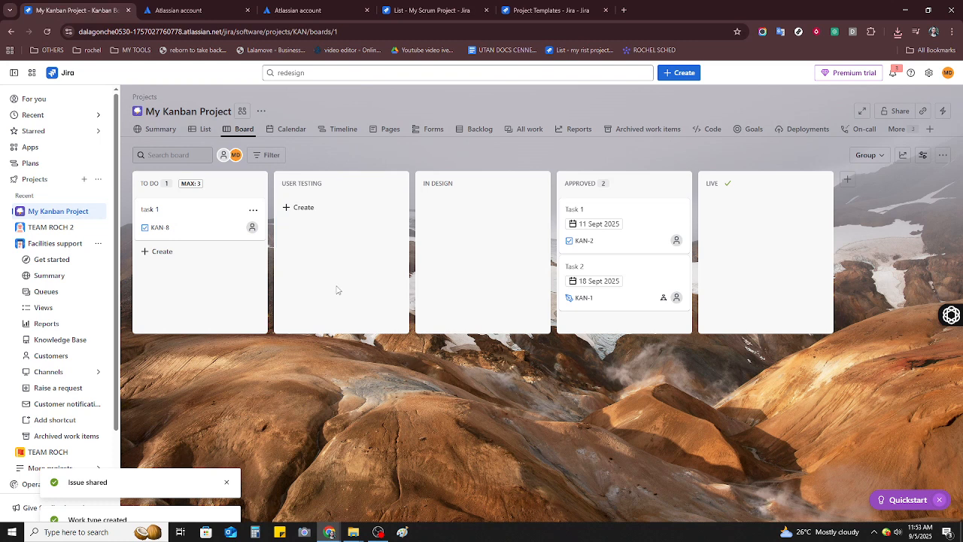
pyautogui.click(321, 209)
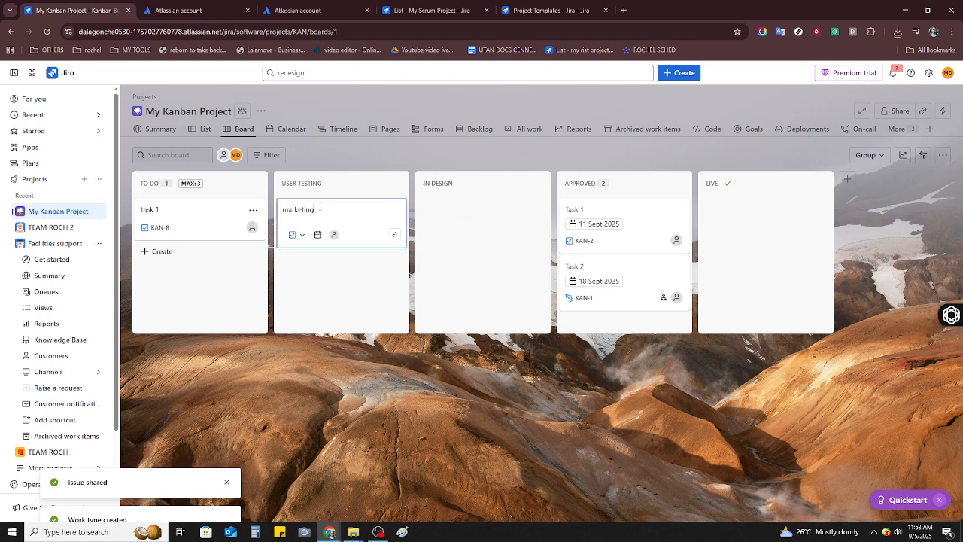
pyautogui.click(391, 235)
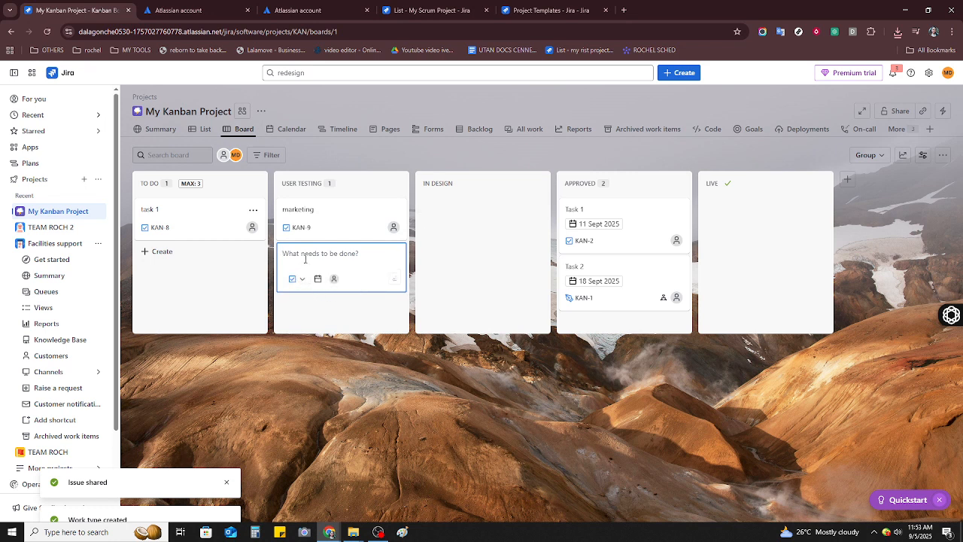
# - Create another USER TESTING work item named "make poster"
pyautogui.write('make poster')
pyautogui.click(394, 281)
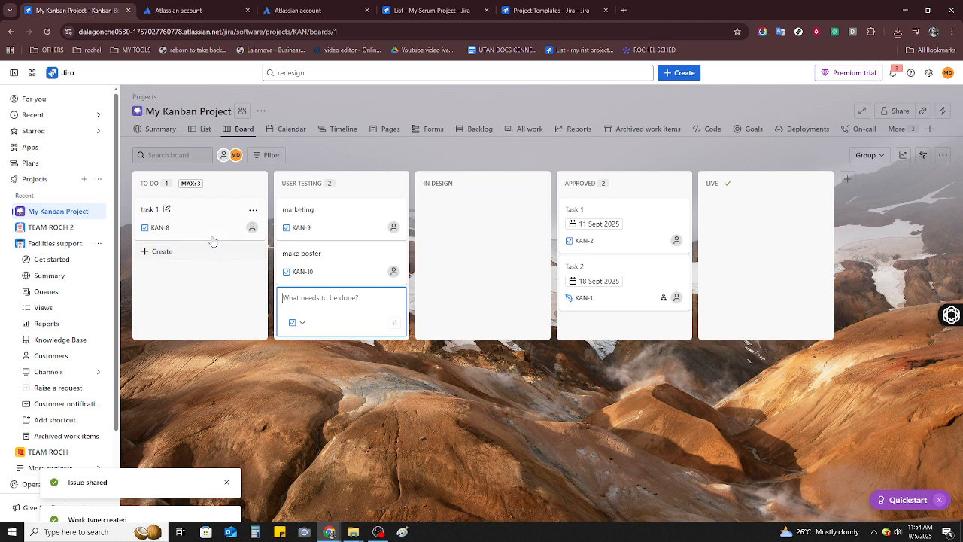
pyautogui.click(252, 213)
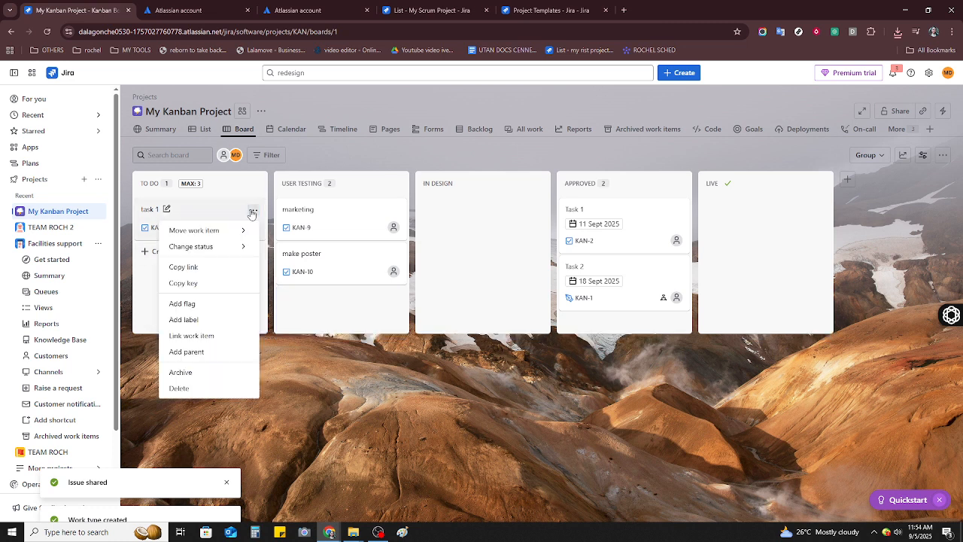
pyautogui.click(197, 354)
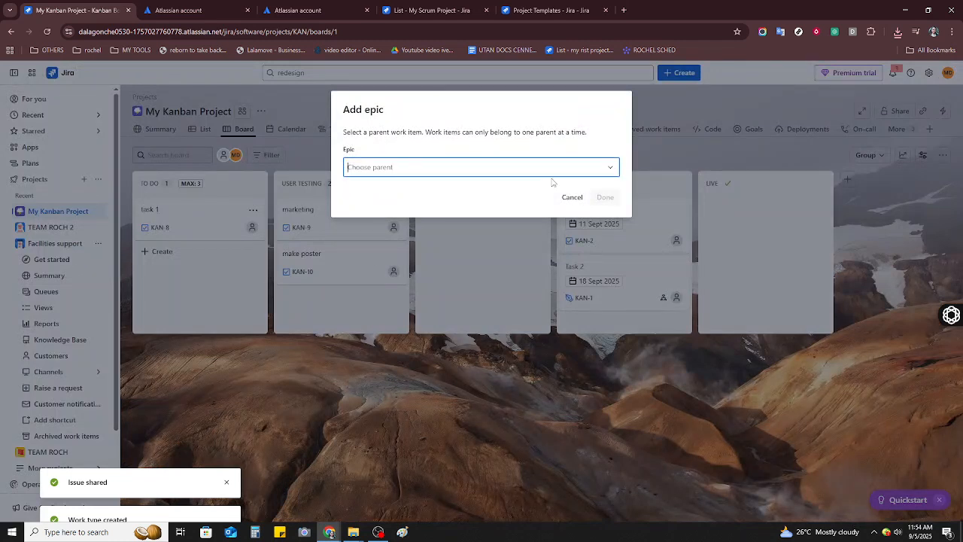
pyautogui.click(574, 198)
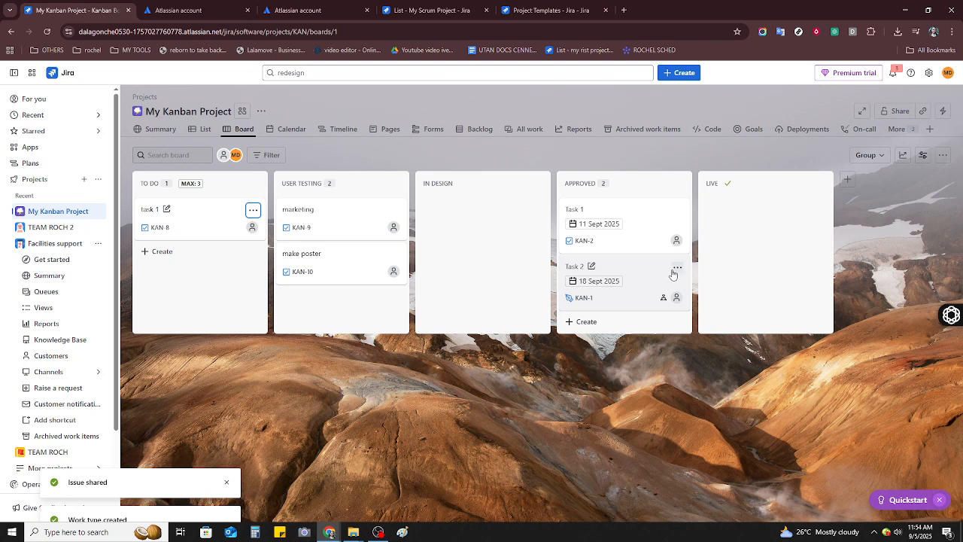
pyautogui.click(592, 266)
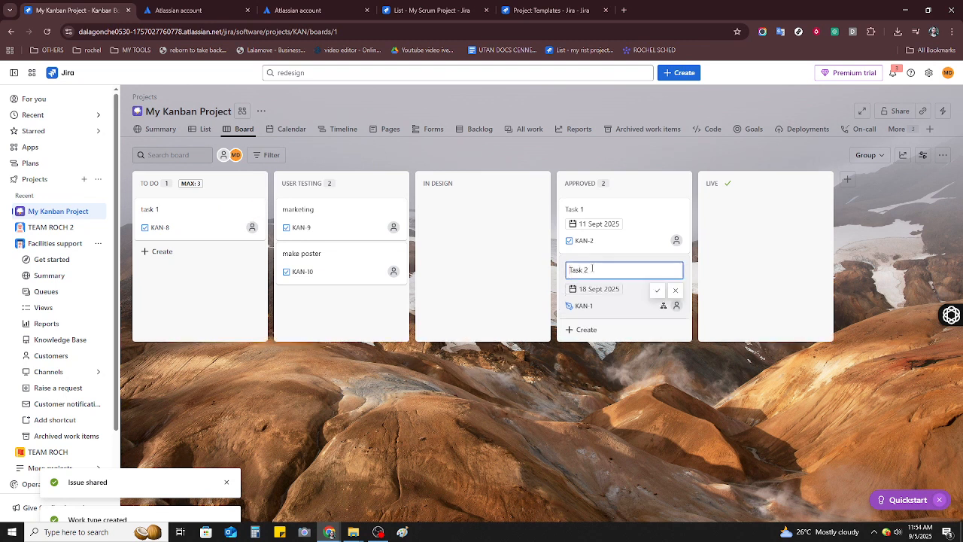
pyautogui.click(657, 290)
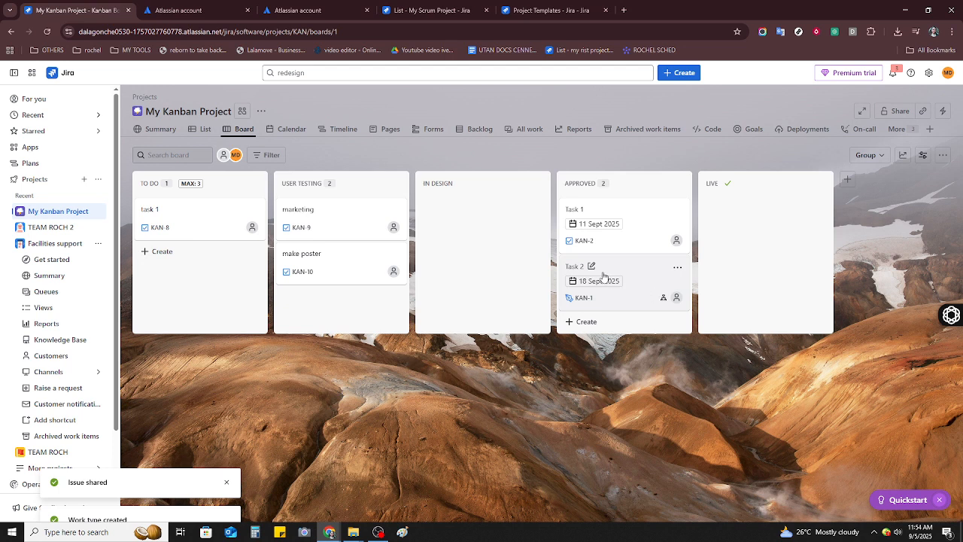
pyautogui.click(678, 269)
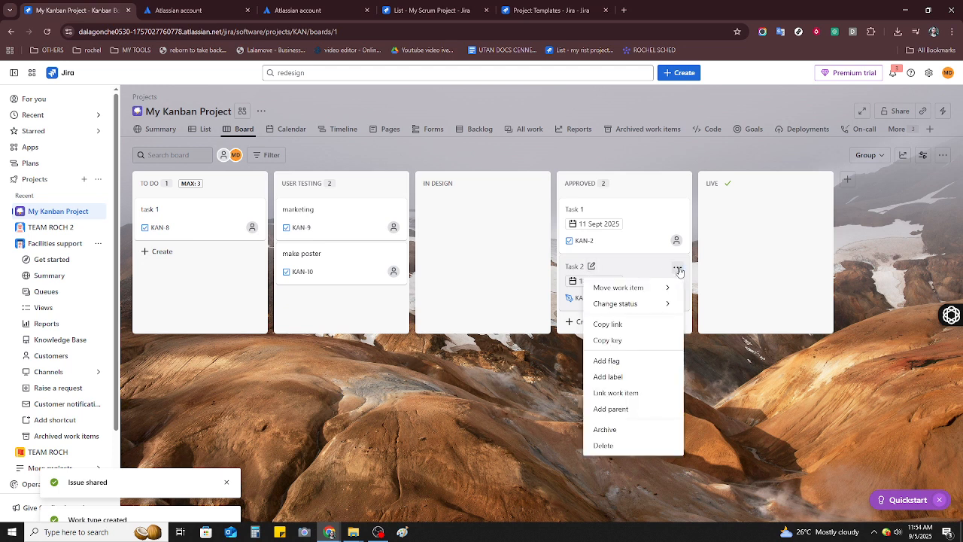
# - Open project sharing and add the TEAM ROCH team as a recipient
pyautogui.click(907, 112)
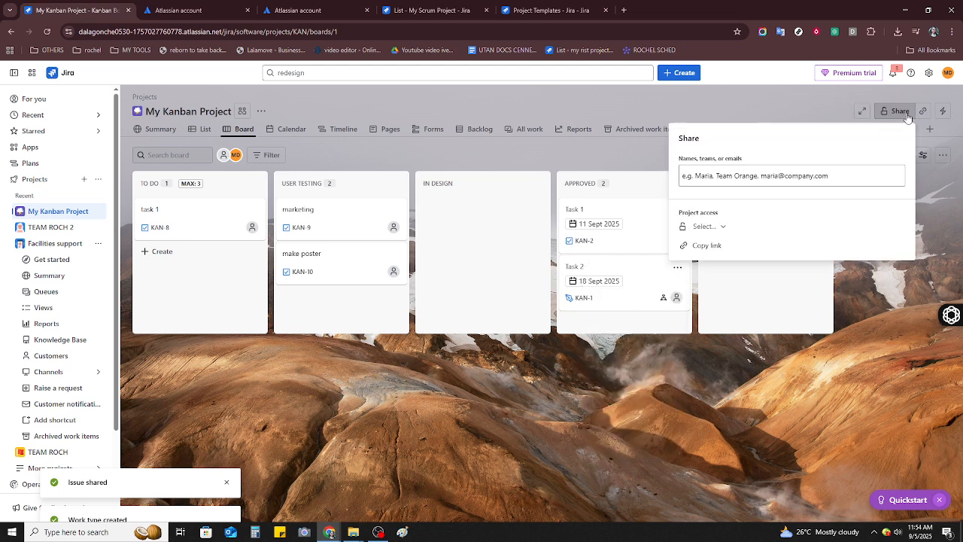
pyautogui.click(749, 176)
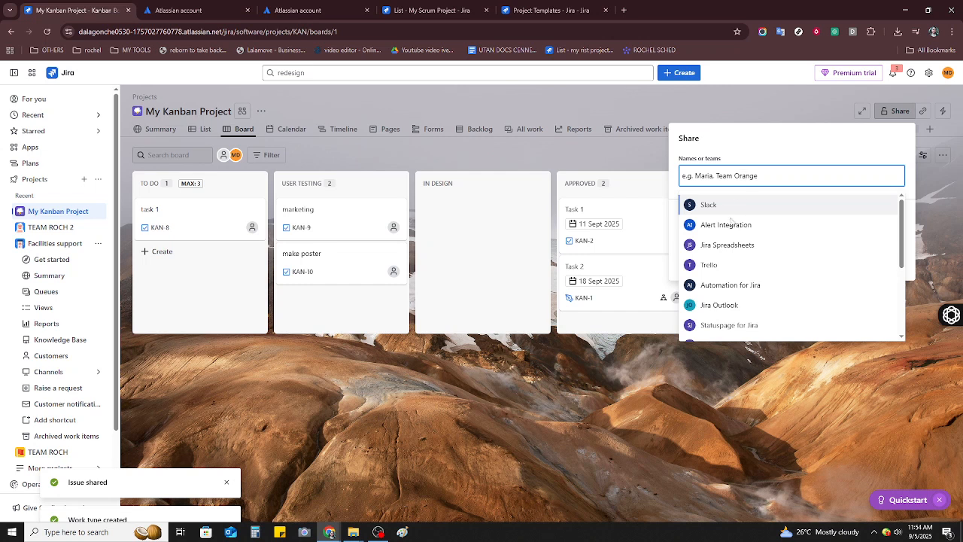
pyautogui.write('tea')
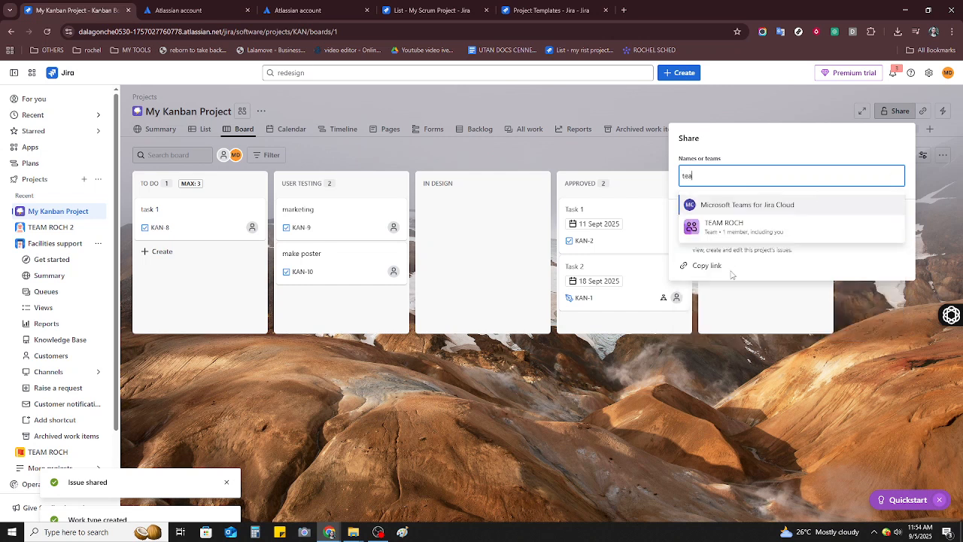
pyautogui.click(749, 237)
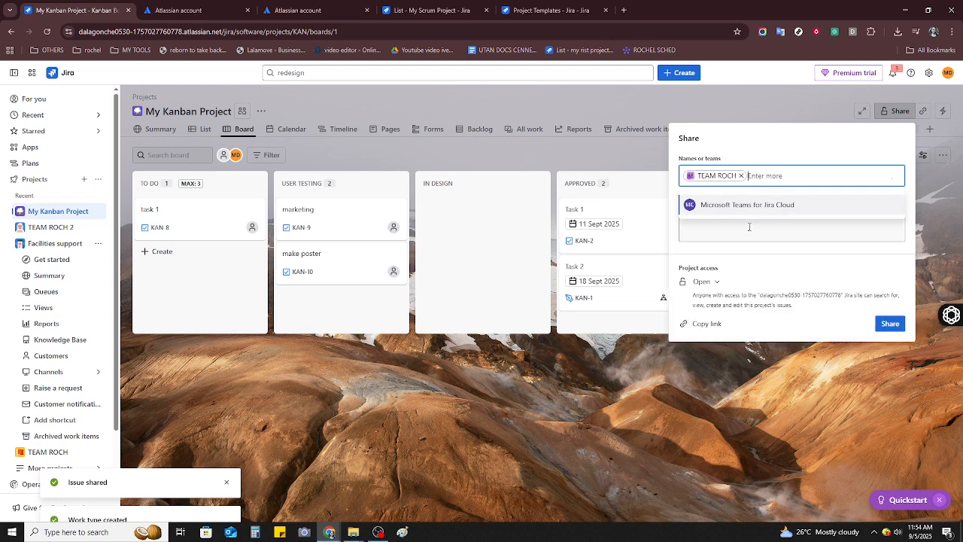
pyautogui.click(763, 148)
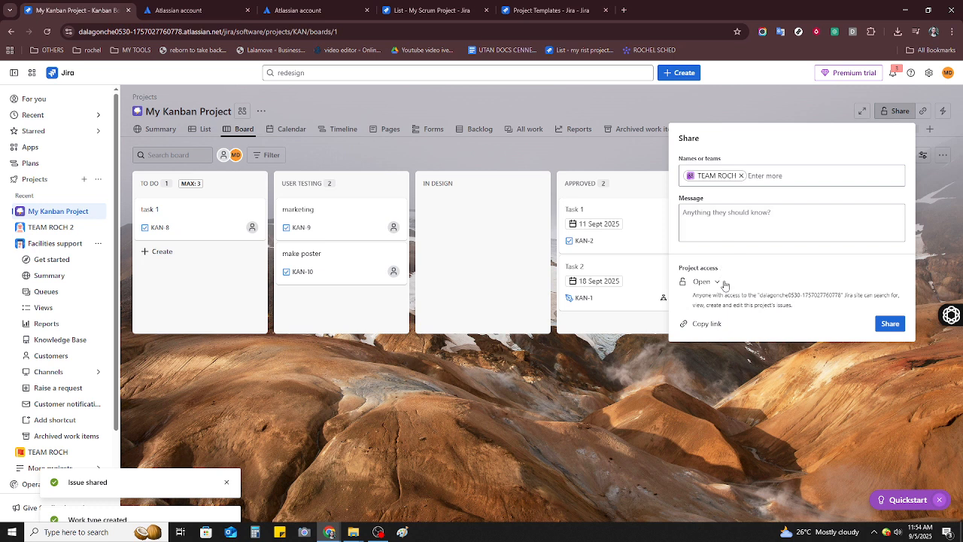